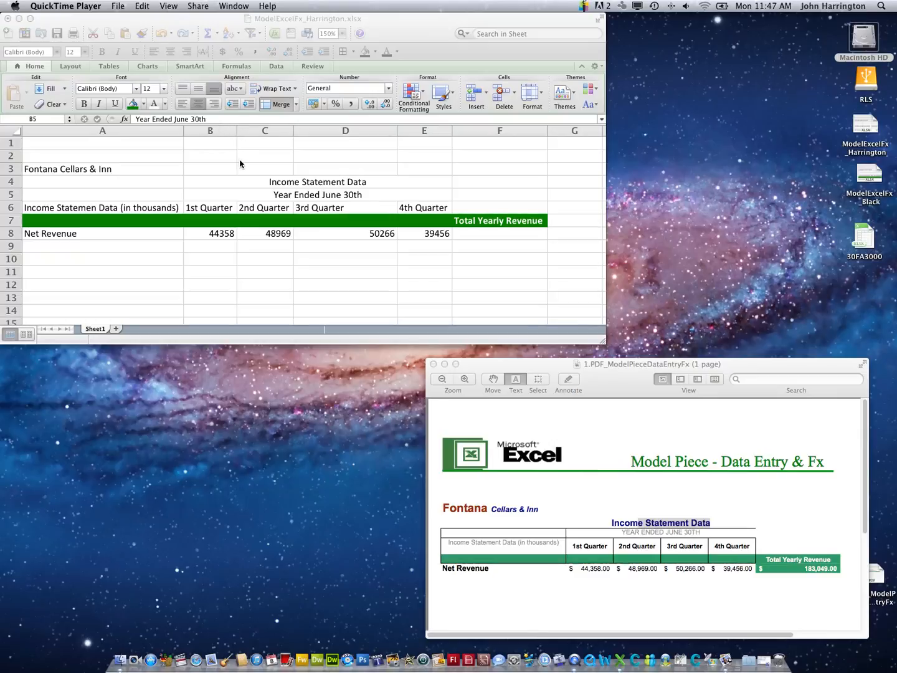
- Format the "Fontana Cellars & Inn" title in cell A3 as bold Arial at 20 pt
click(115, 169)
click(115, 168)
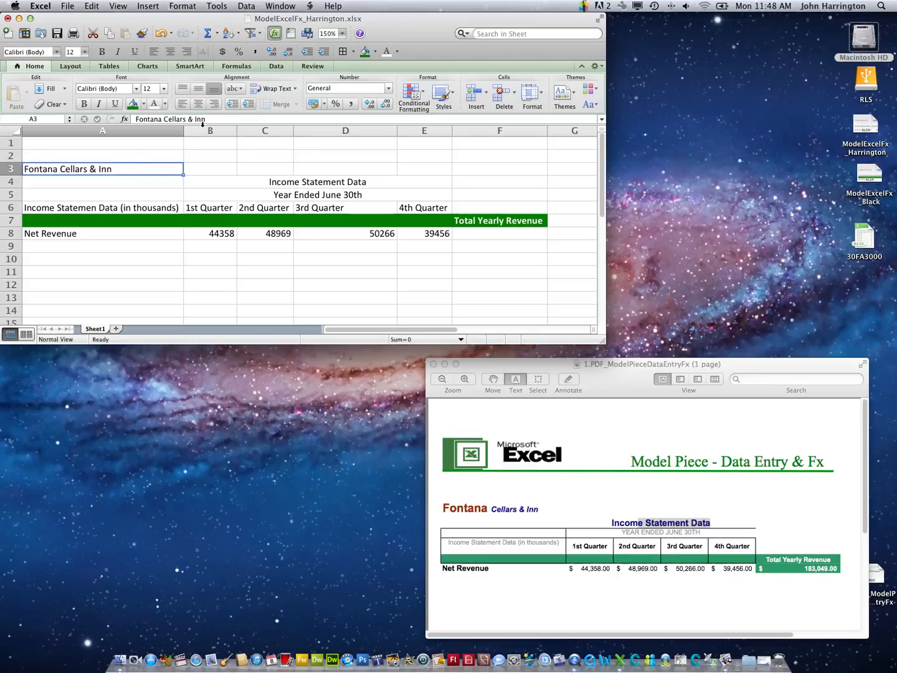
click(165, 89)
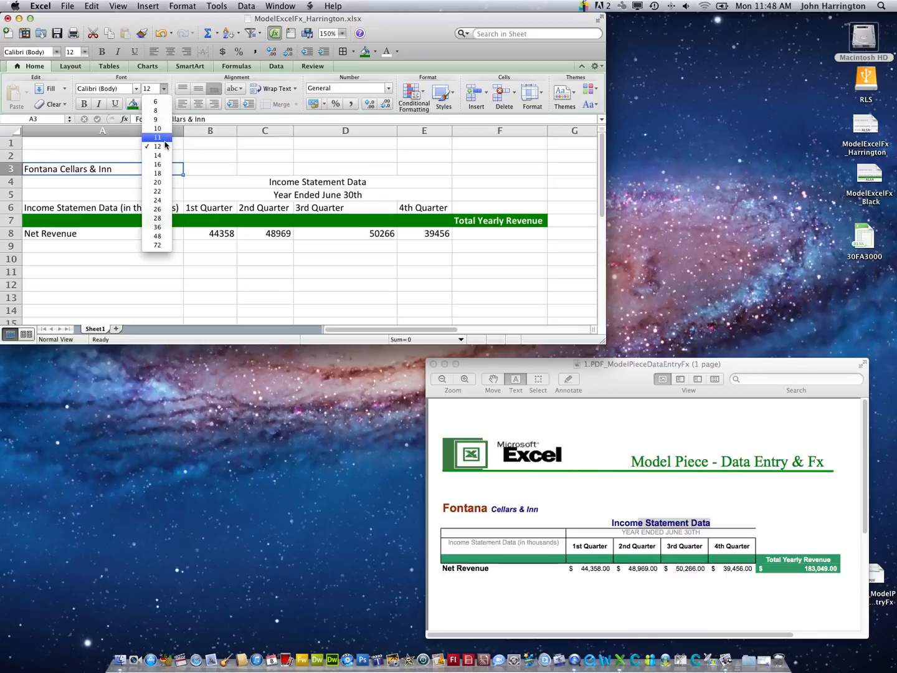
click(158, 182)
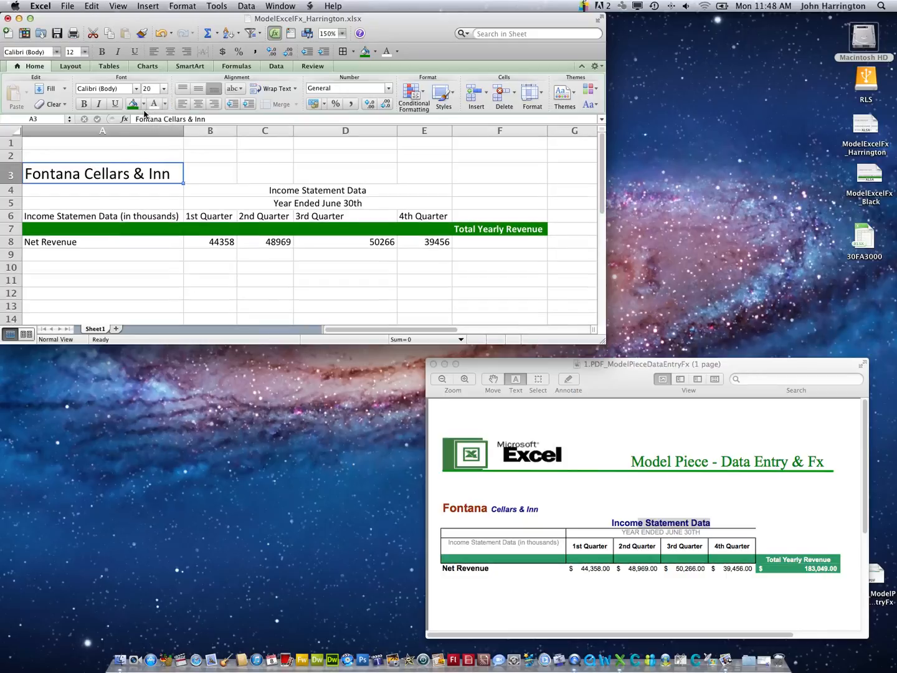
click(136, 89)
click(136, 89)
click(136, 89)
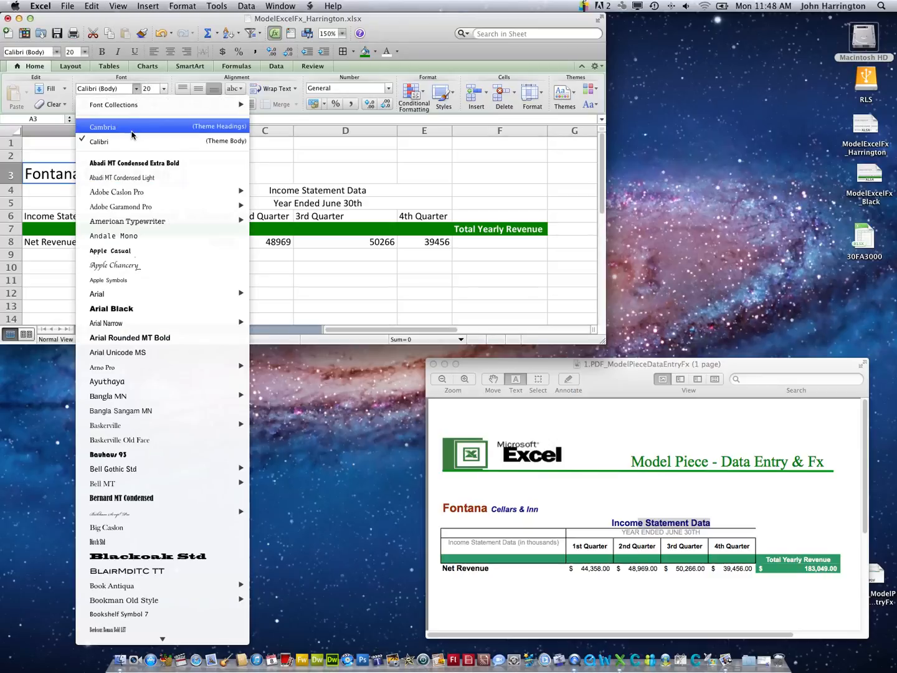
mouse_move(128, 327)
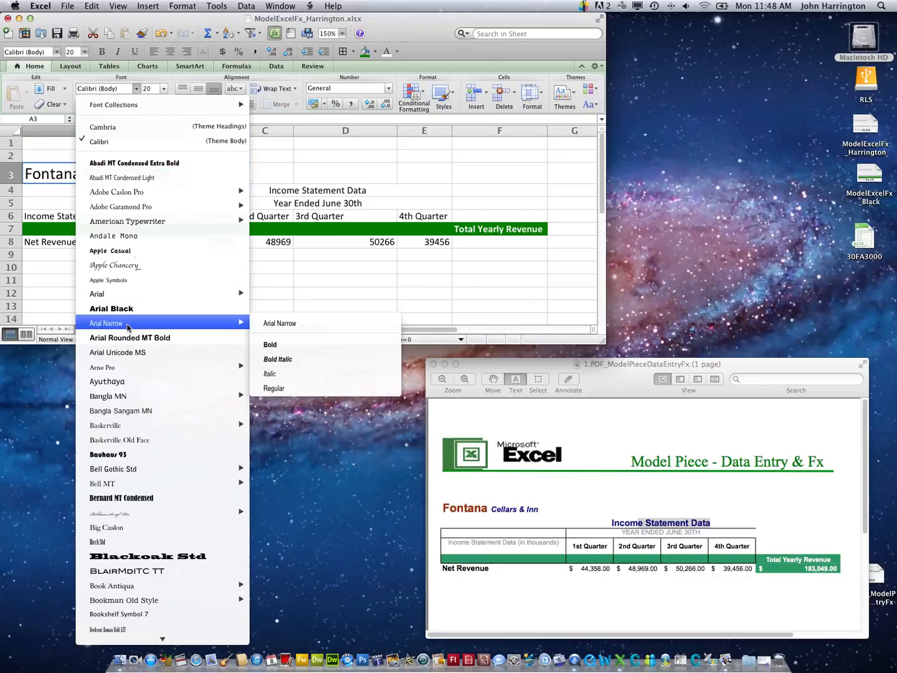
click(129, 294)
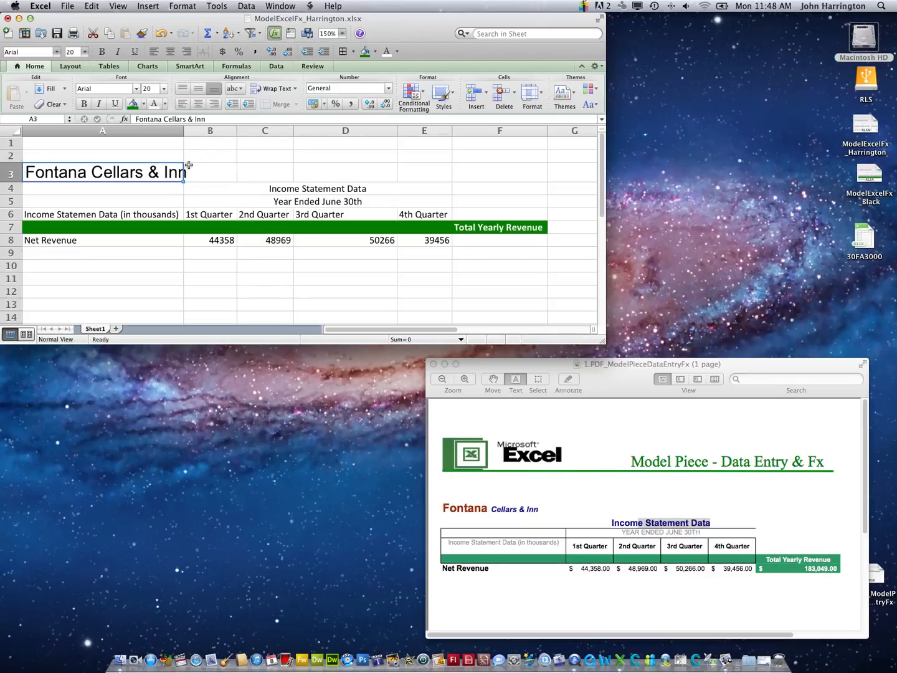
click(87, 105)
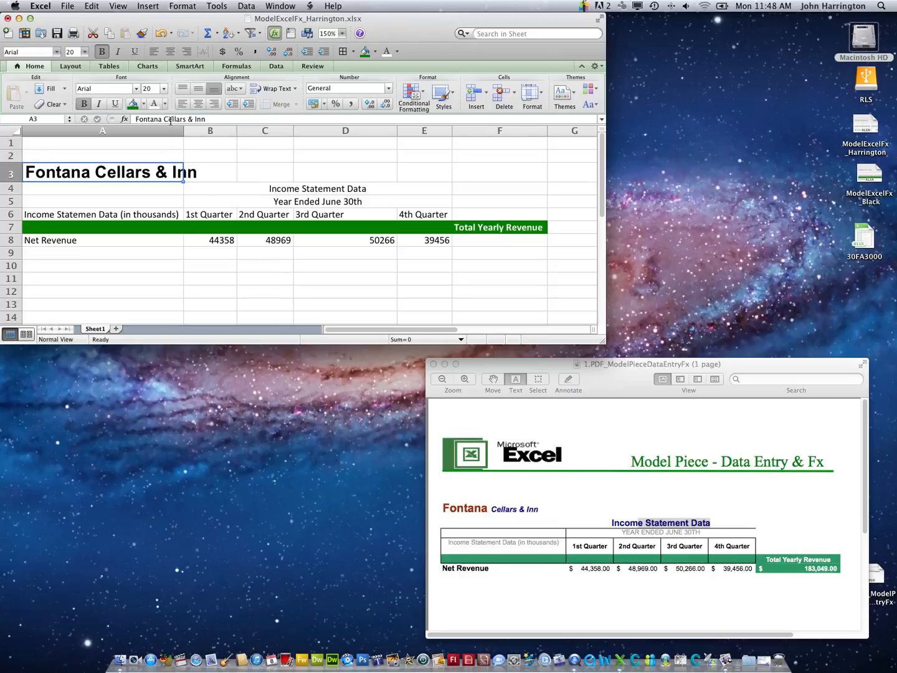
- Set only the words "Fontana Cellars" within cell A3 to 18 pt and color them dark red
double_click(150, 176)
drag(149, 174, 35, 169)
click(180, 117)
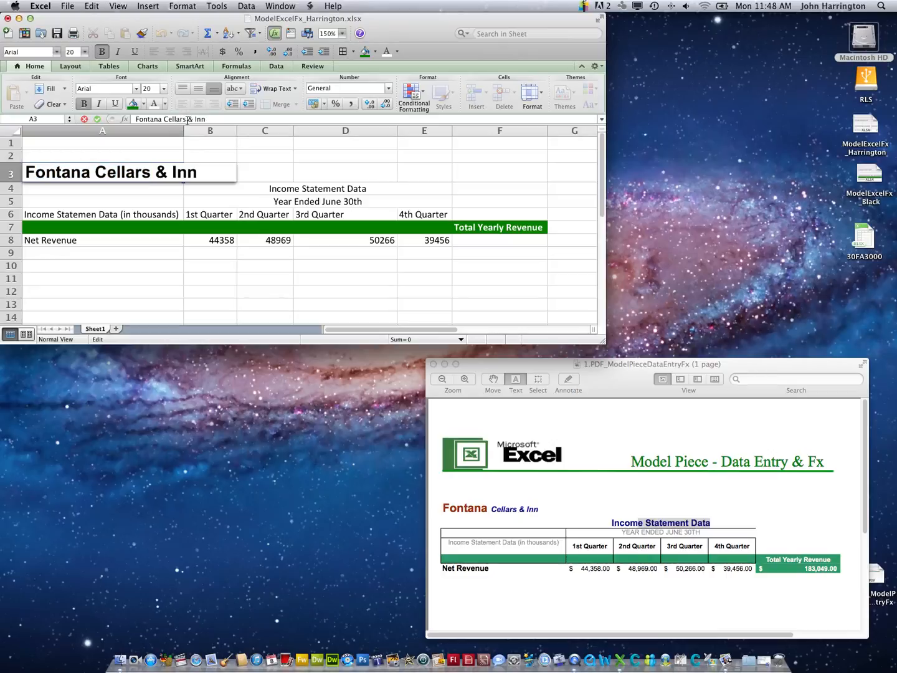
click(157, 115)
click(181, 117)
drag(187, 118, 134, 118)
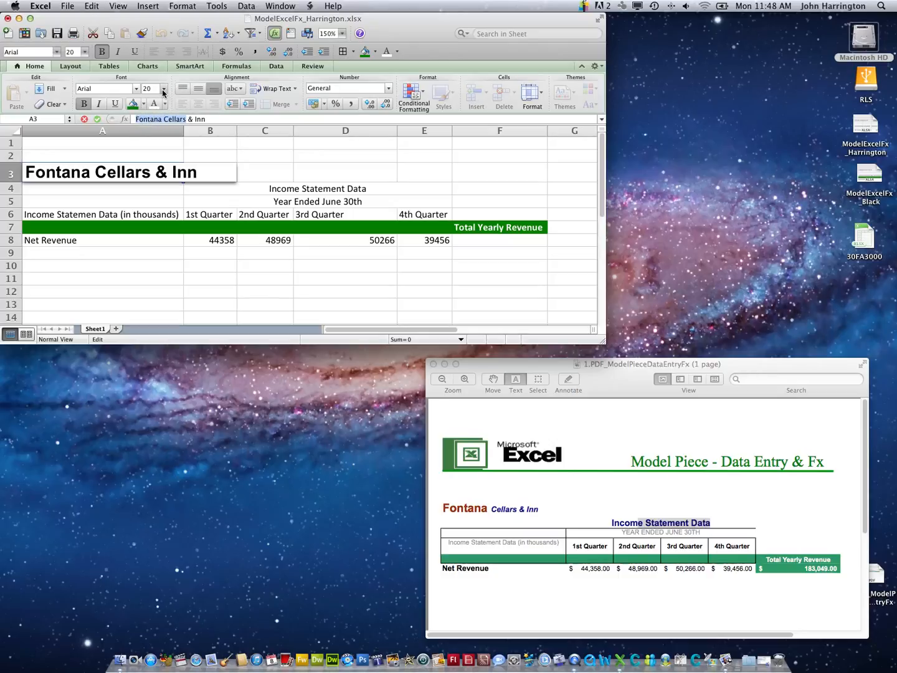
click(165, 92)
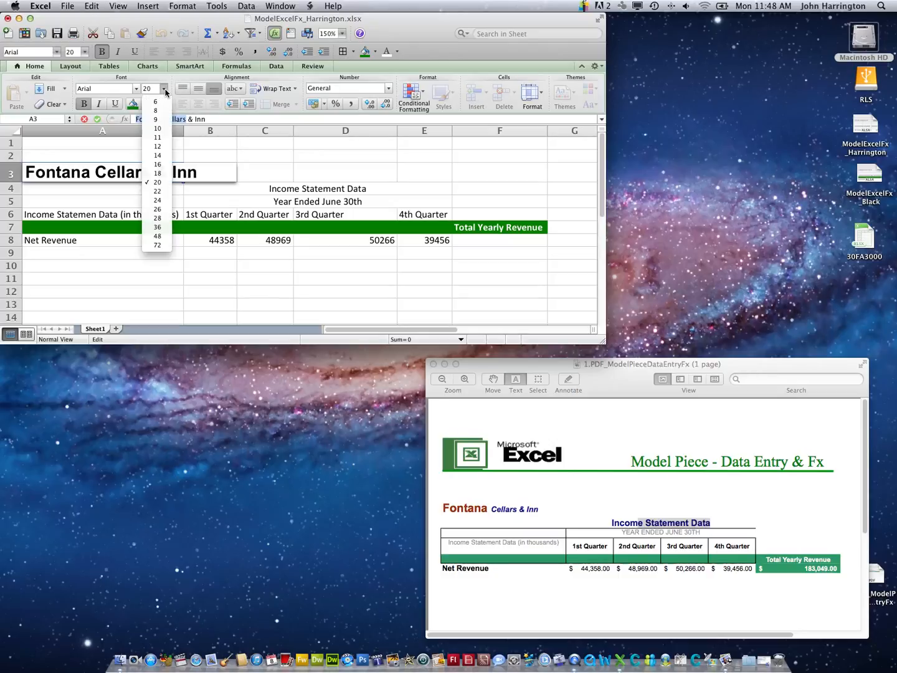
click(160, 174)
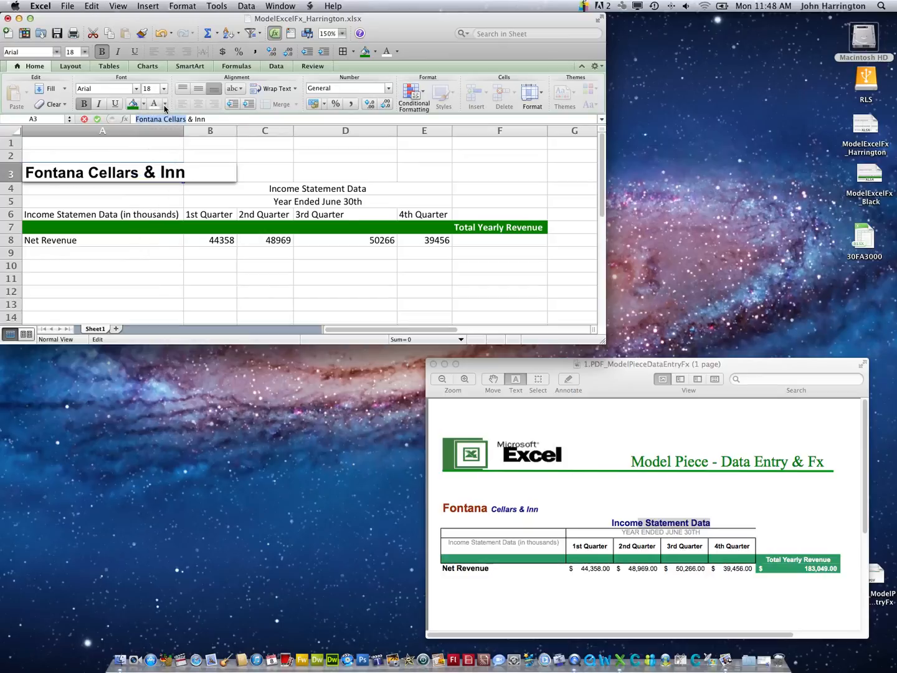
click(165, 104)
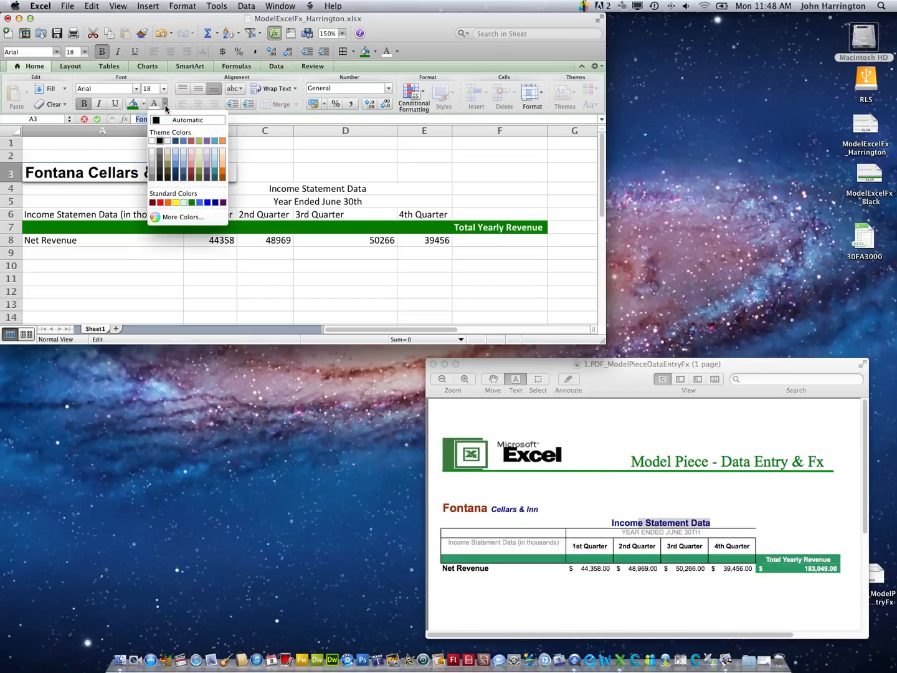
click(152, 202)
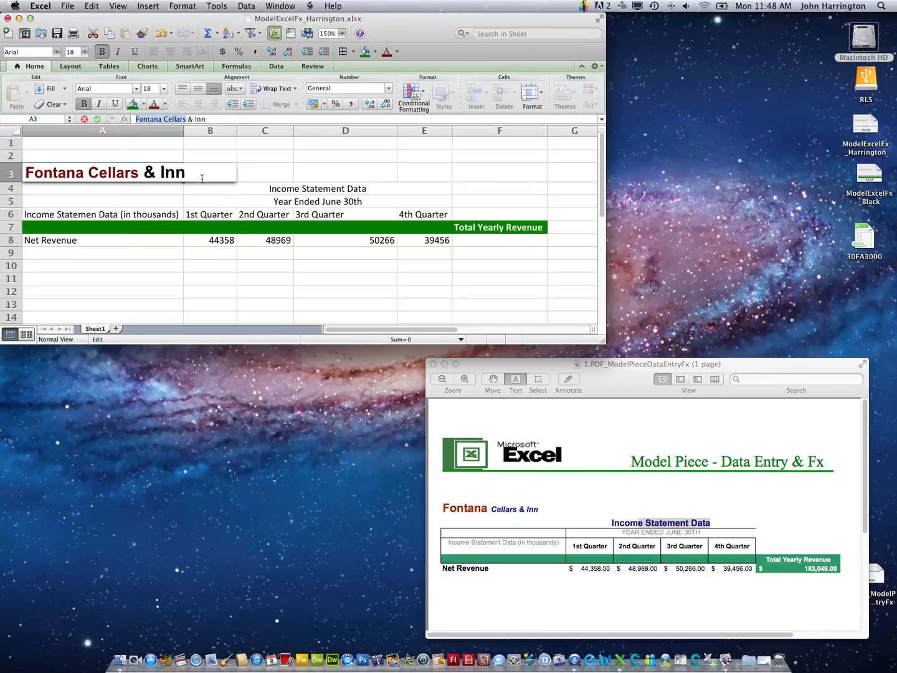
- Reduce only the words "Cellars & Inn" within the A3 title to 14 pt
click(206, 118)
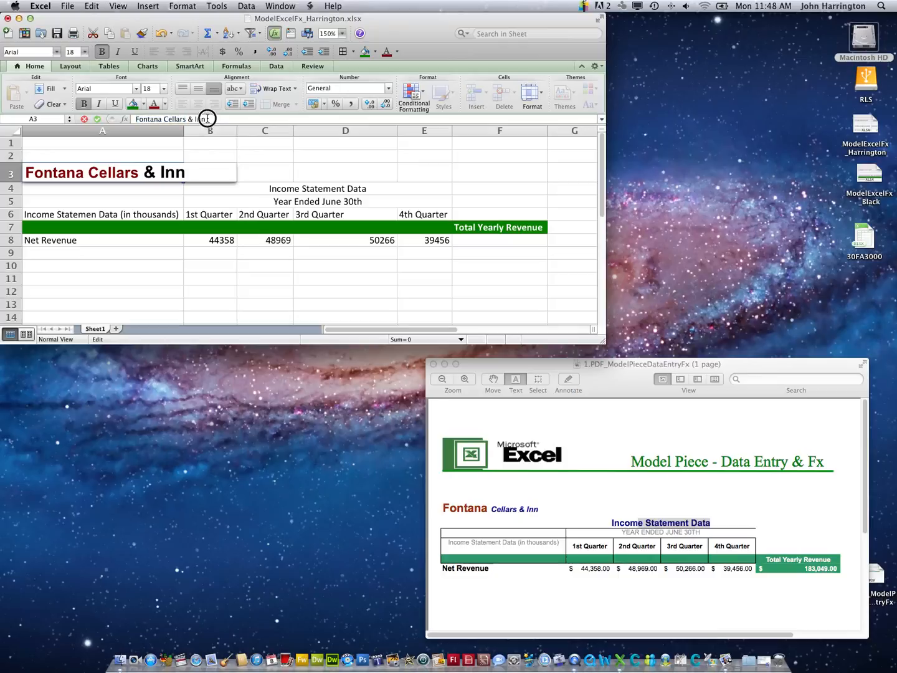
drag(207, 118, 165, 119)
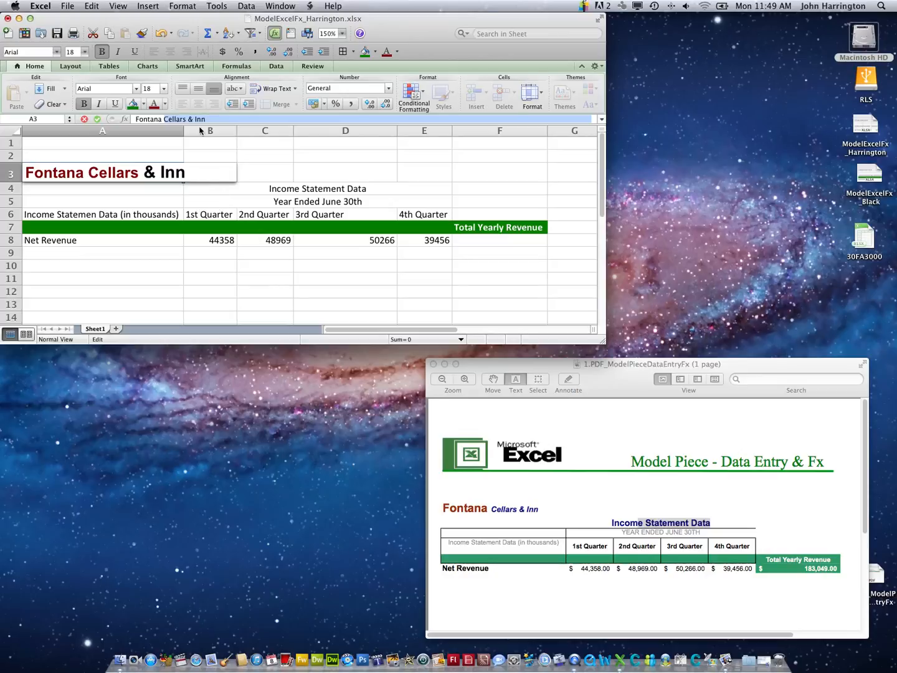
click(164, 88)
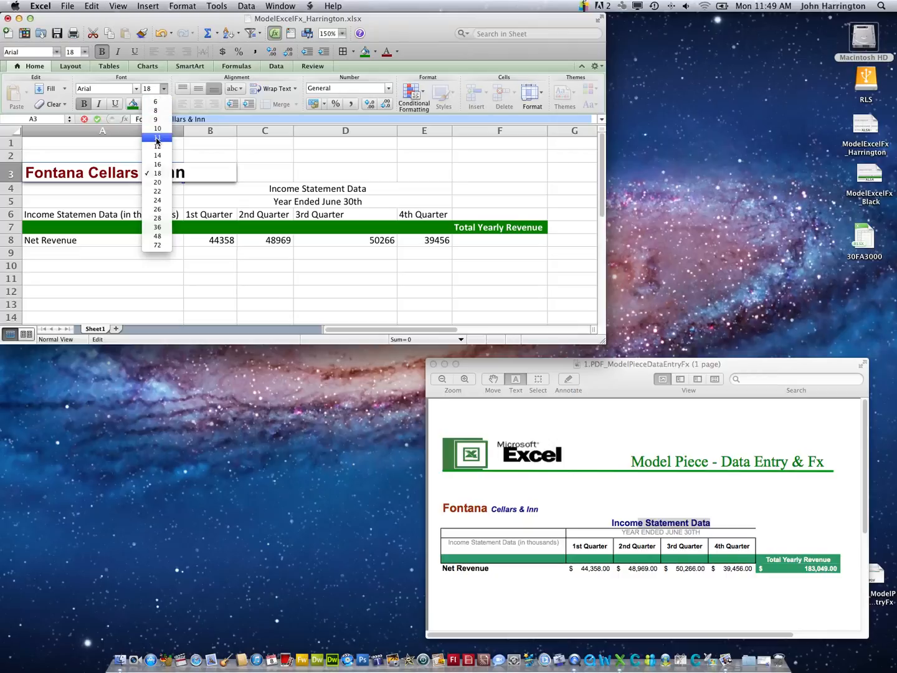
click(157, 164)
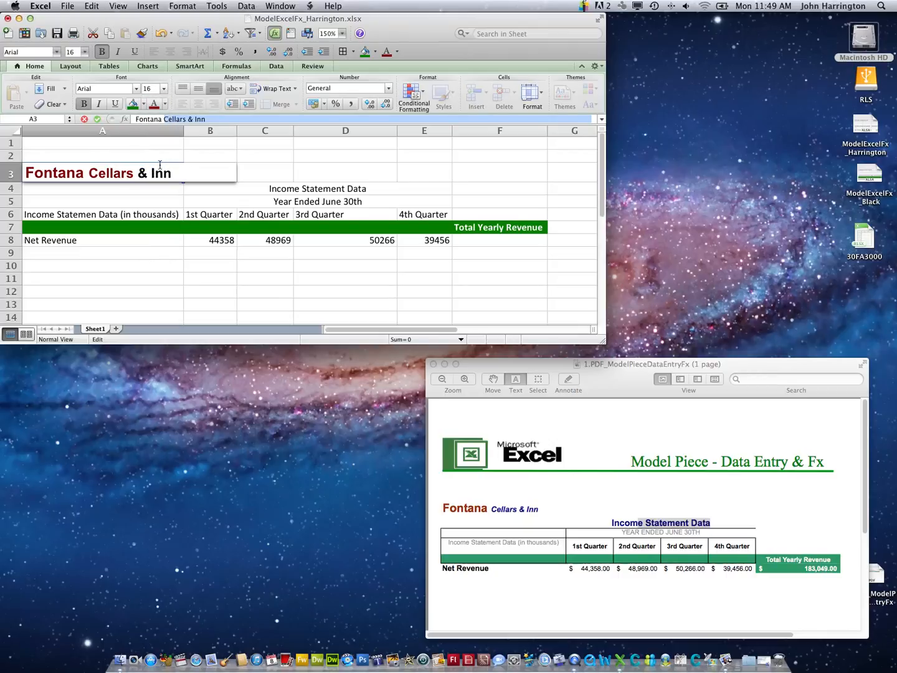
click(165, 90)
click(158, 157)
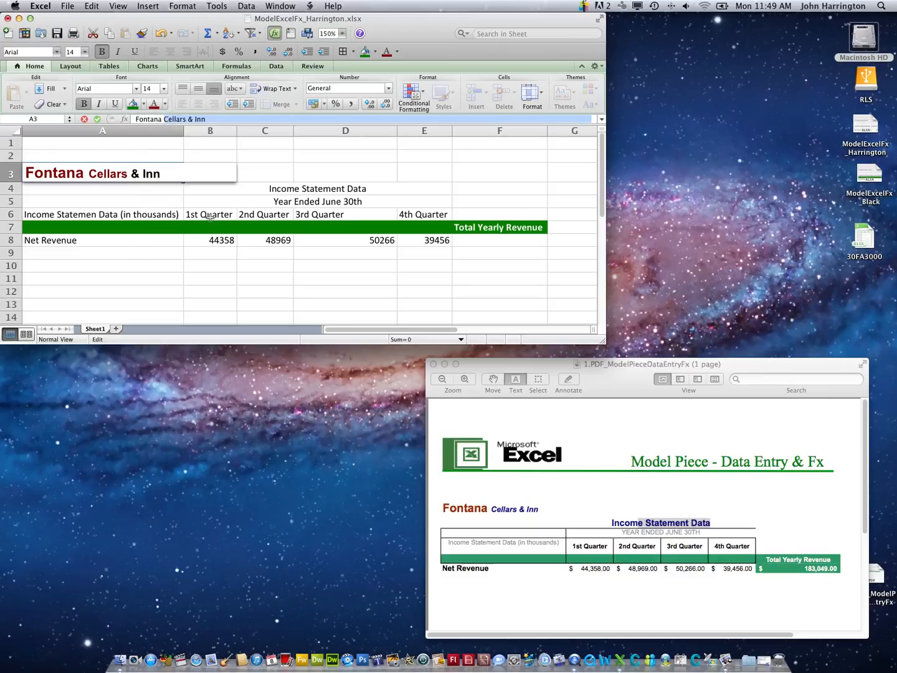
- Color the words "Cellars & Inn" in the A3 title dark blue and italicize them
click(165, 106)
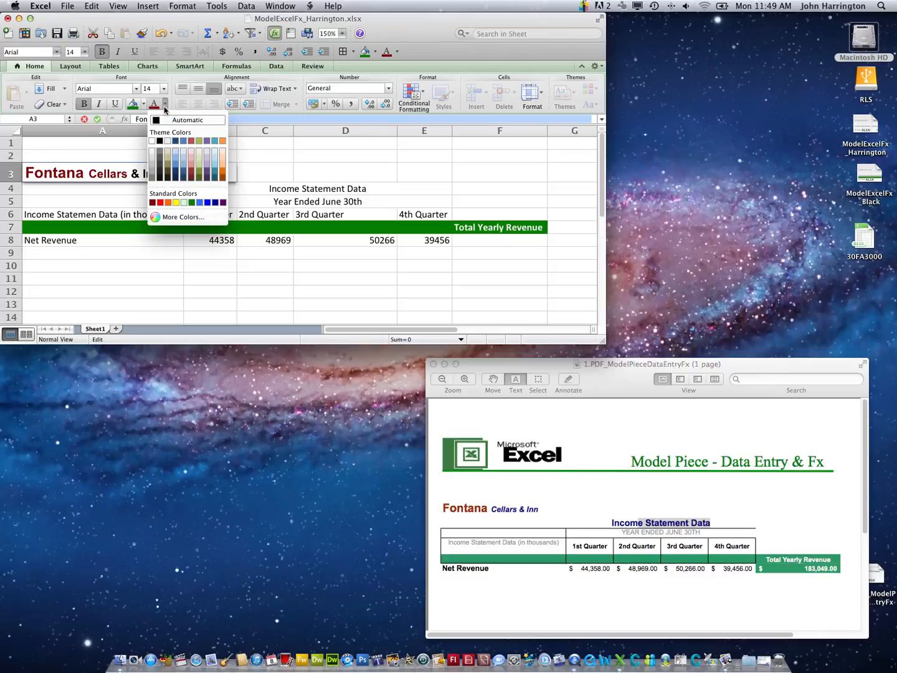
click(203, 203)
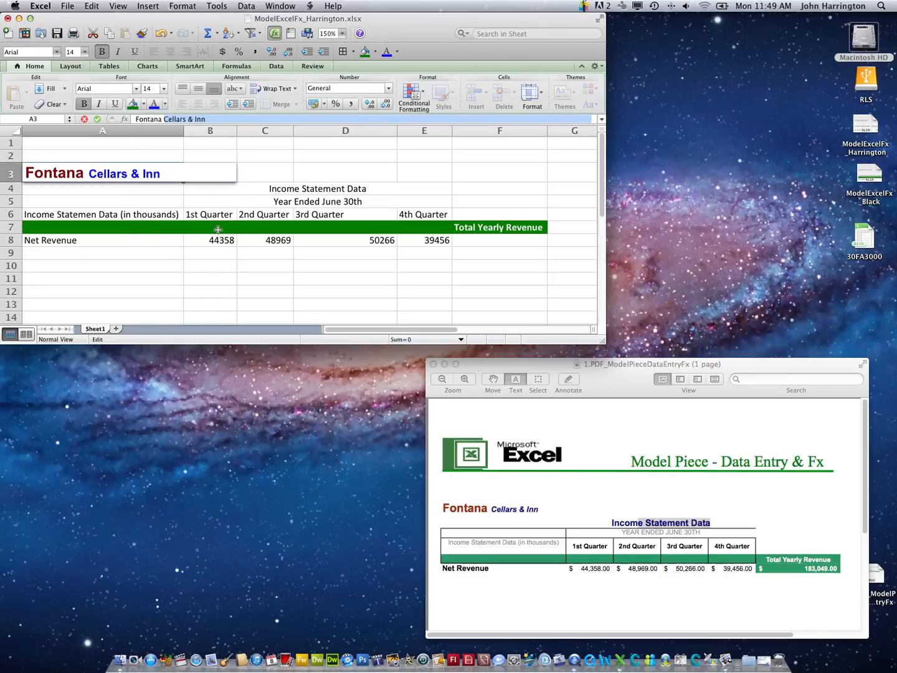
click(165, 105)
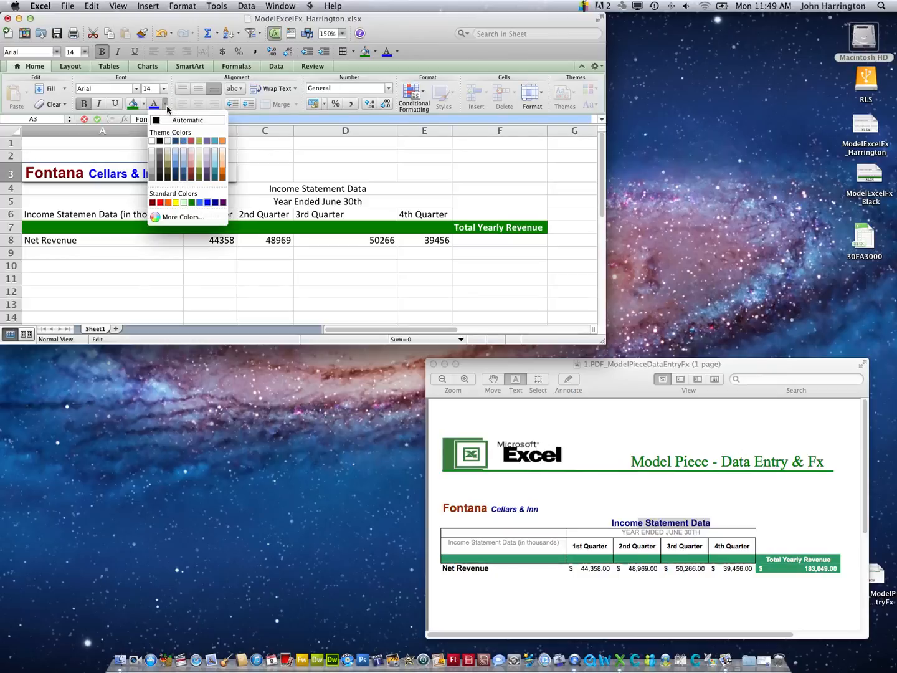
click(216, 203)
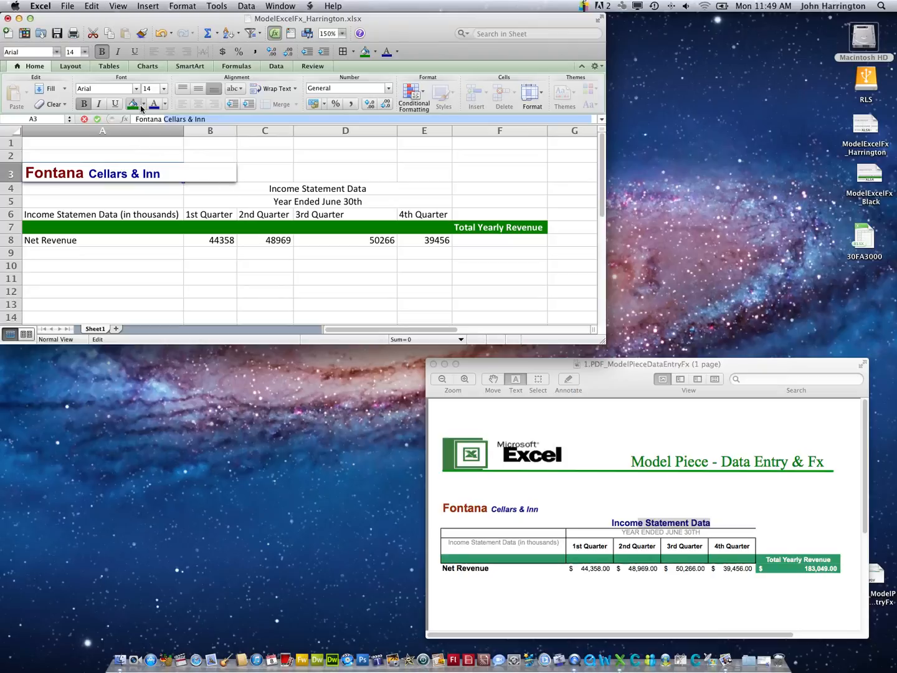
click(98, 104)
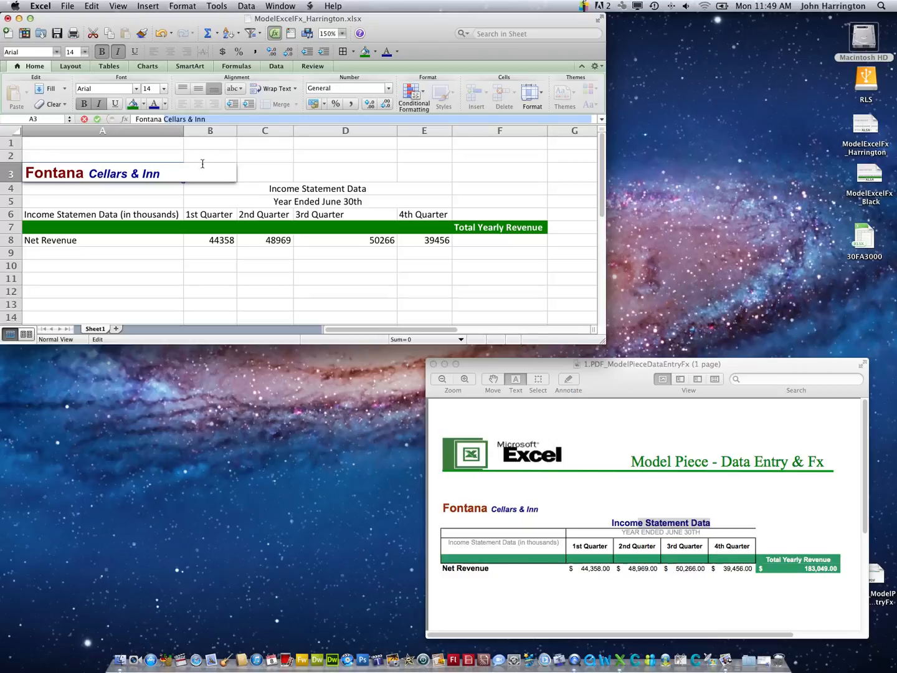
- Format the merged "Income Statement Data" heading in row 4 as dark blue, bold Arial
click(212, 185)
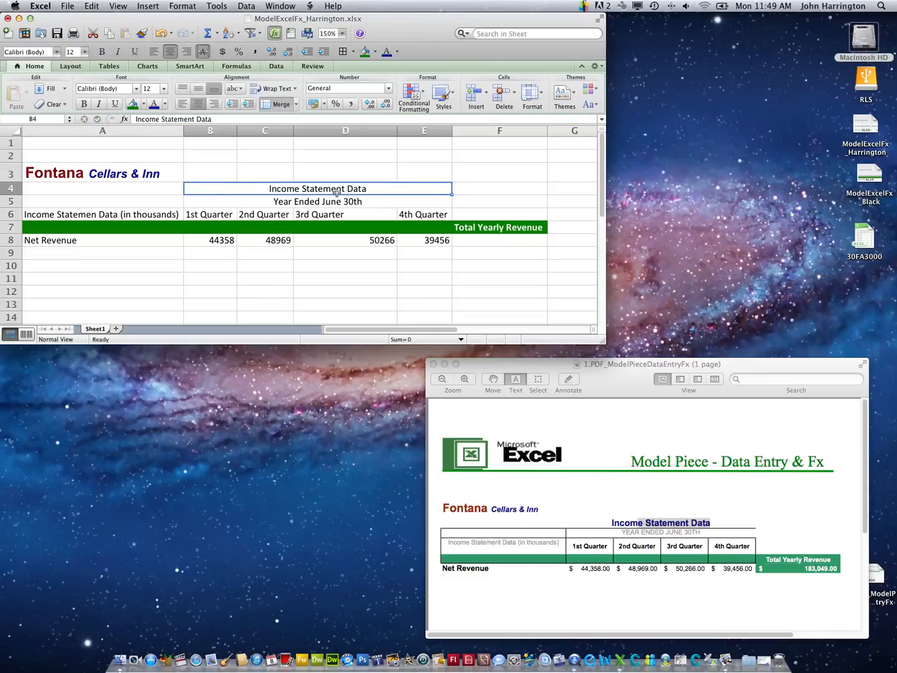
click(164, 90)
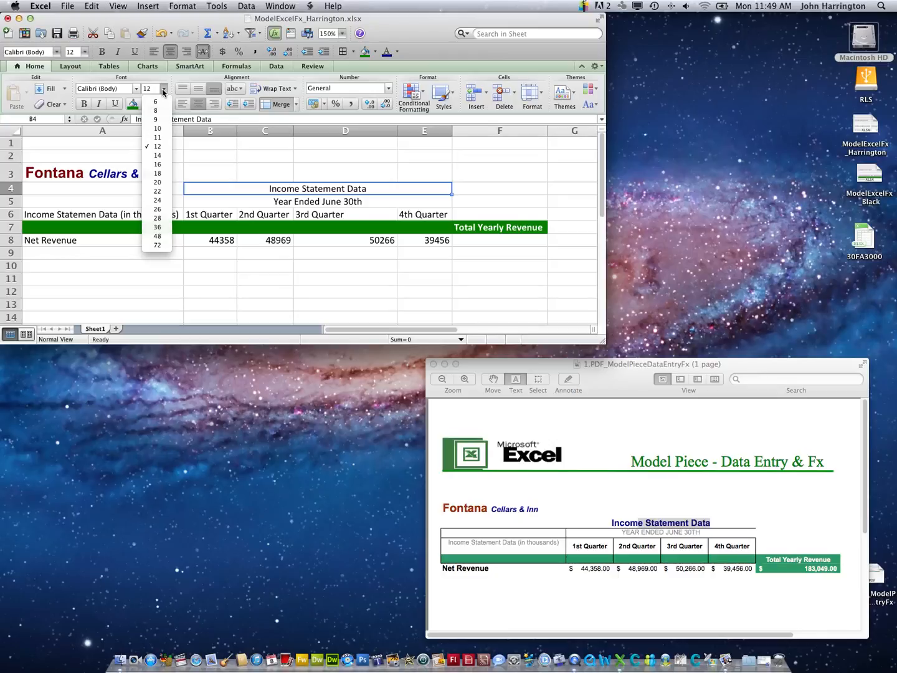
click(88, 107)
click(155, 106)
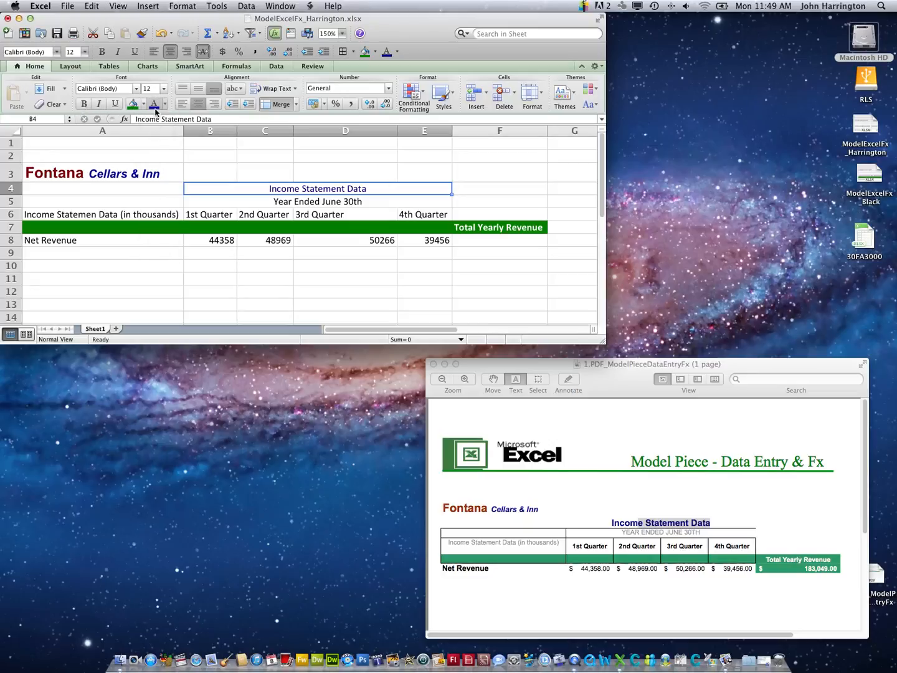
click(85, 106)
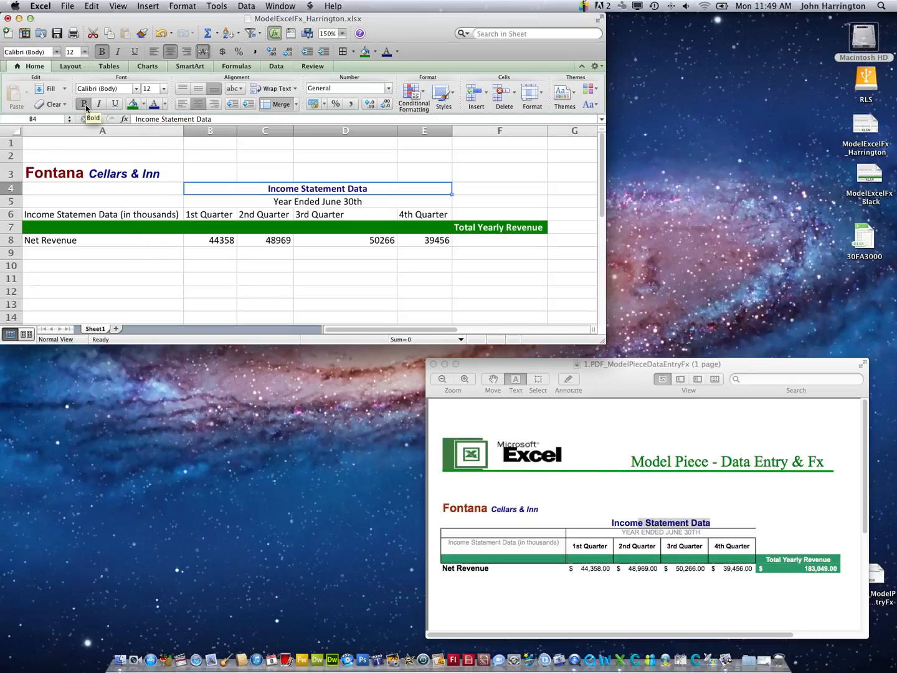
click(137, 92)
click(124, 162)
click(123, 163)
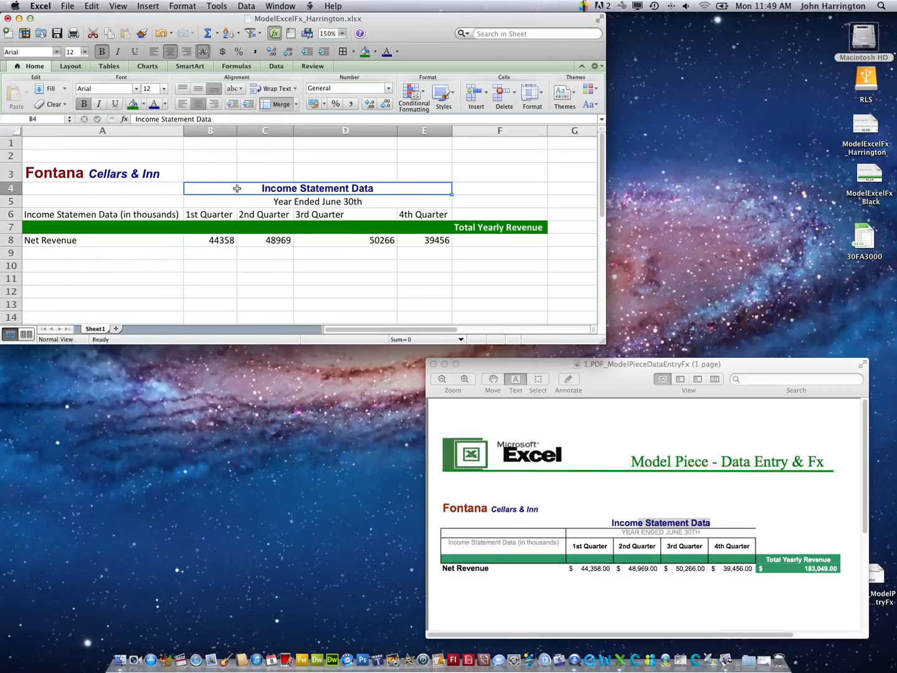
- Color the merged "Year Ended June 30th" heading in row 5 gray and make it bold
click(351, 203)
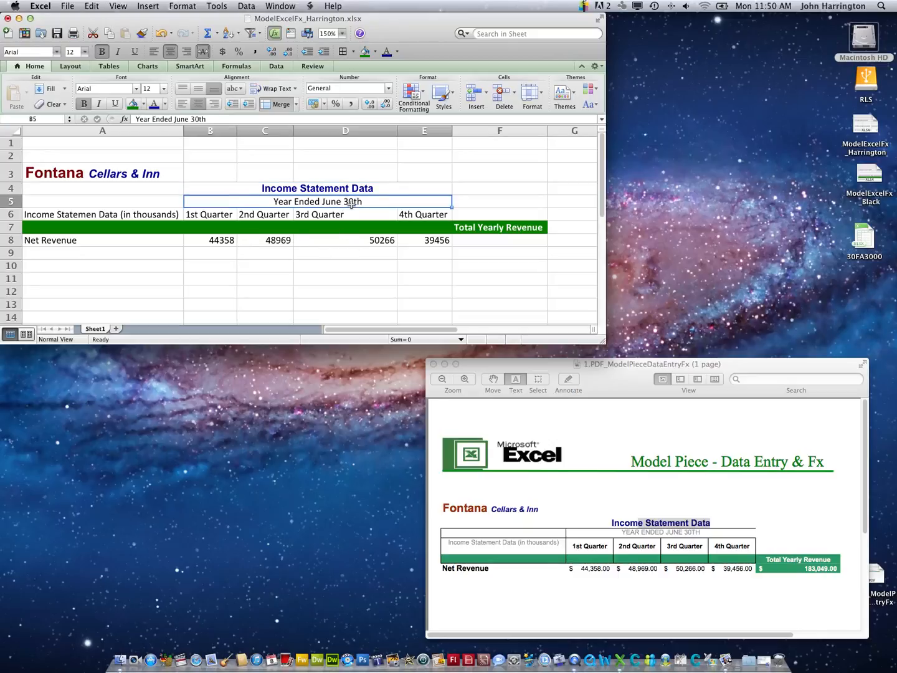
click(166, 105)
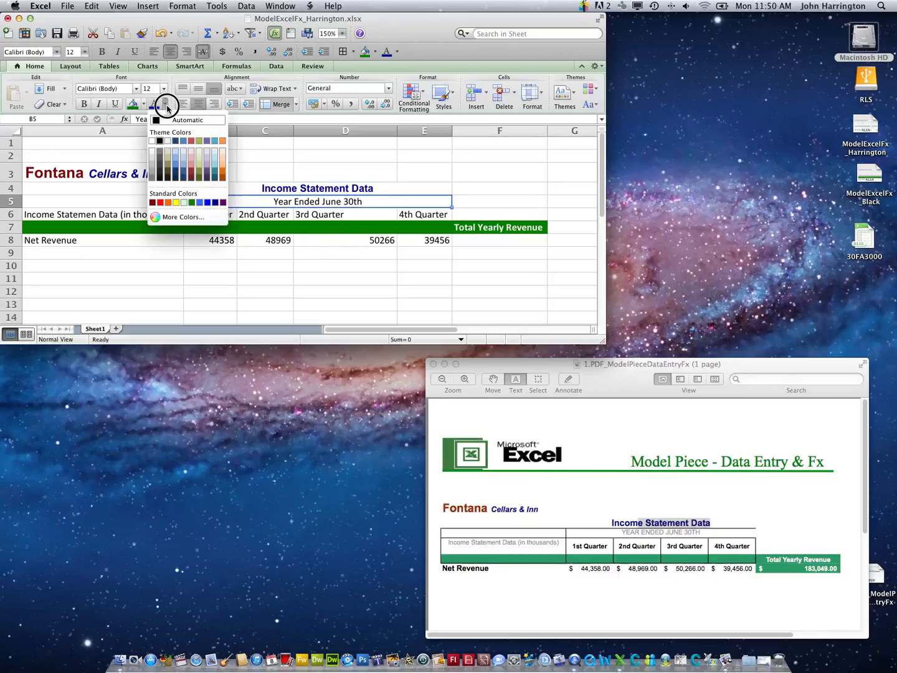
click(153, 172)
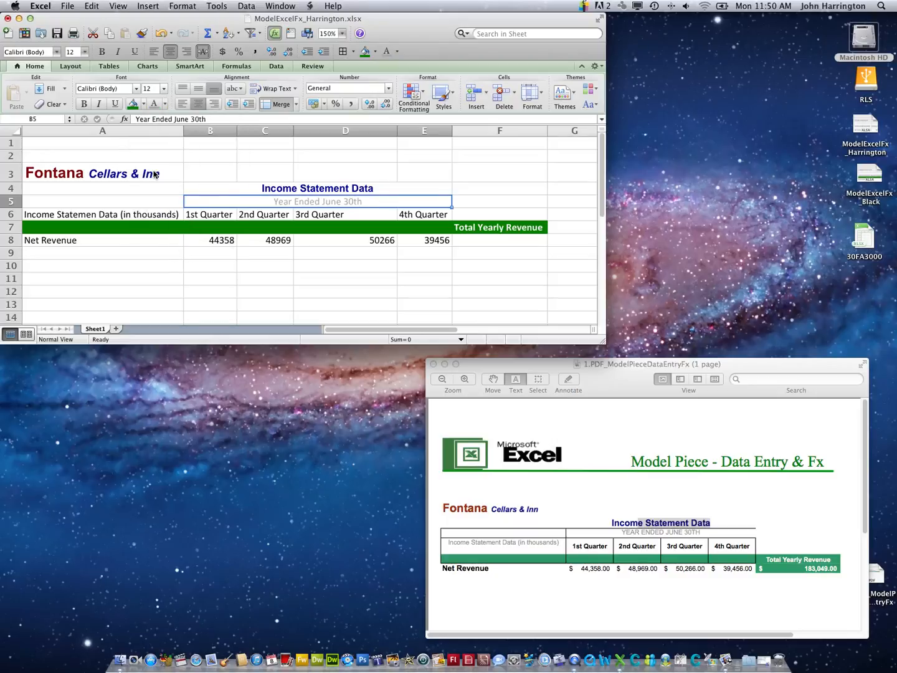
click(84, 104)
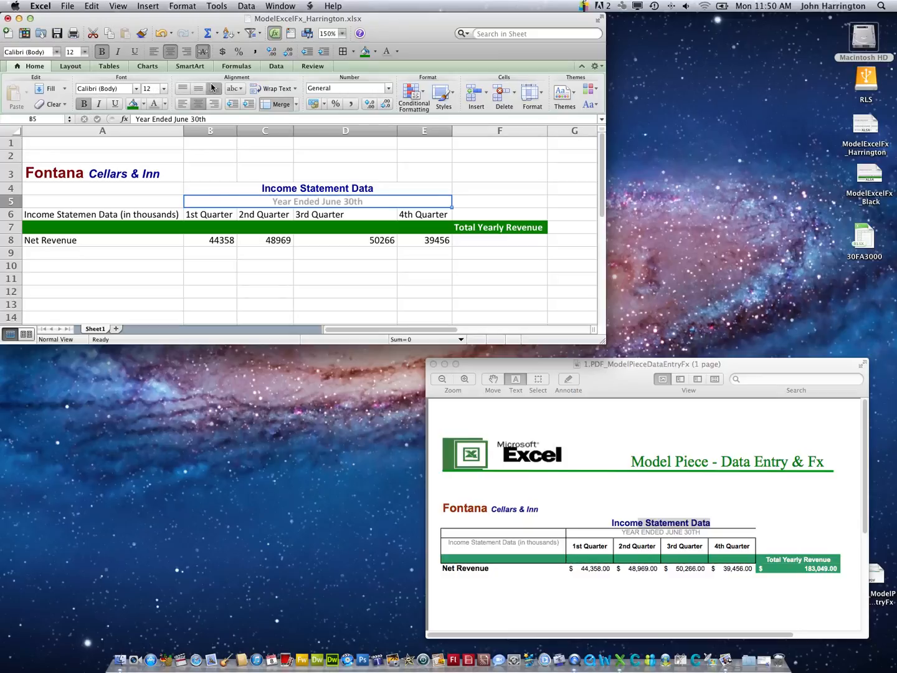
- Try a 10 pt font size on the "Year Ended June 30th" heading and undo that size change
click(164, 89)
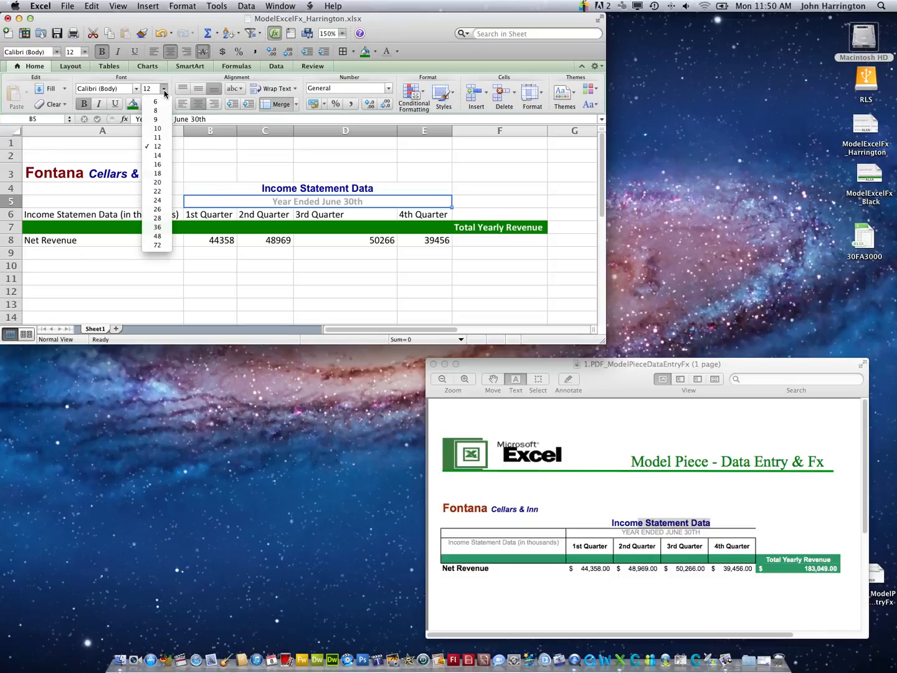
click(162, 127)
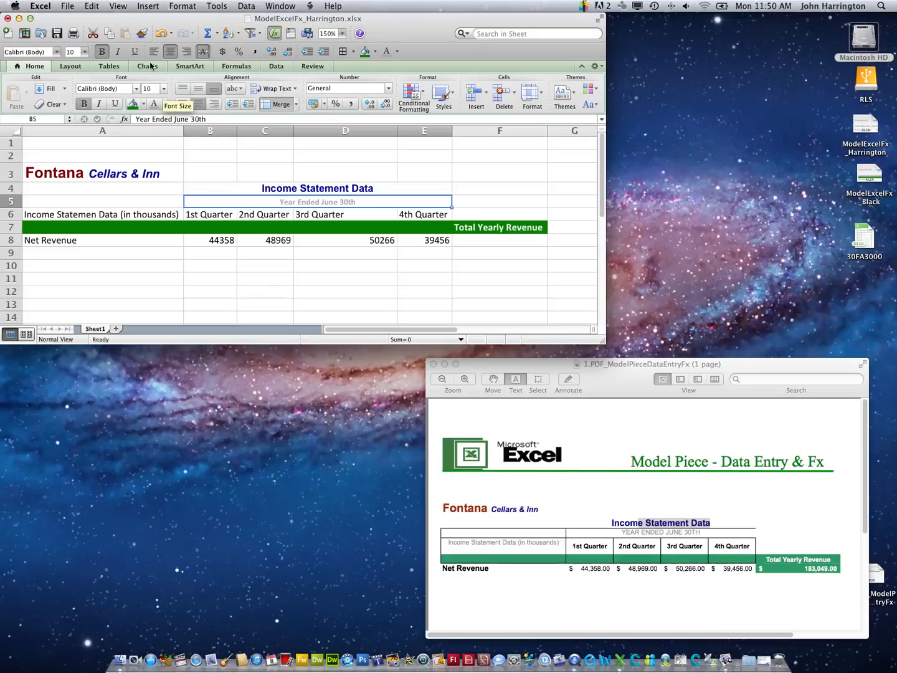
click(161, 34)
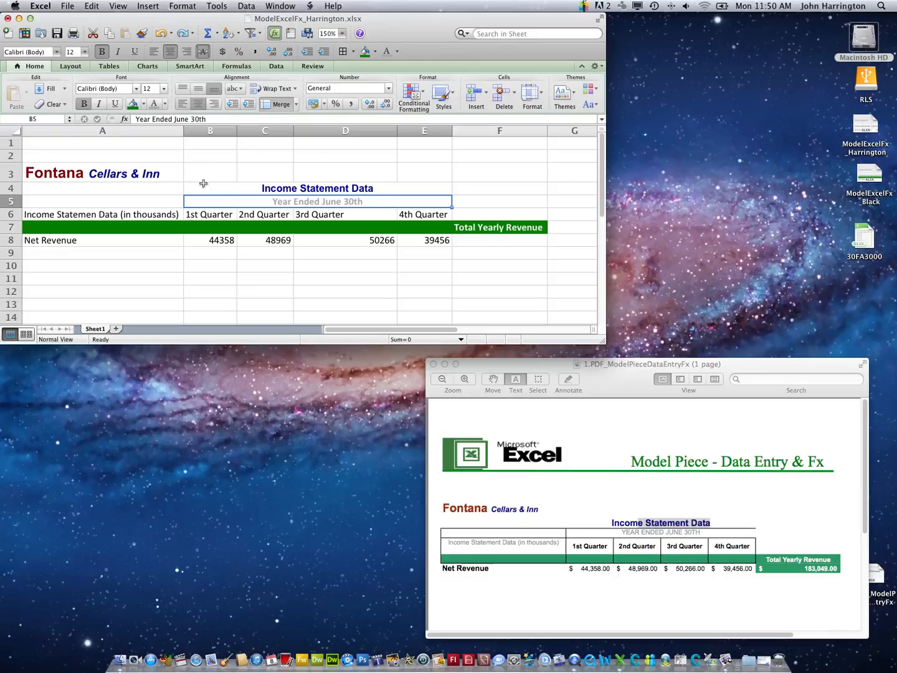
- Color the "Income Statemen Data (in thousands)" label in A6 gray and set its font size to 10
click(82, 218)
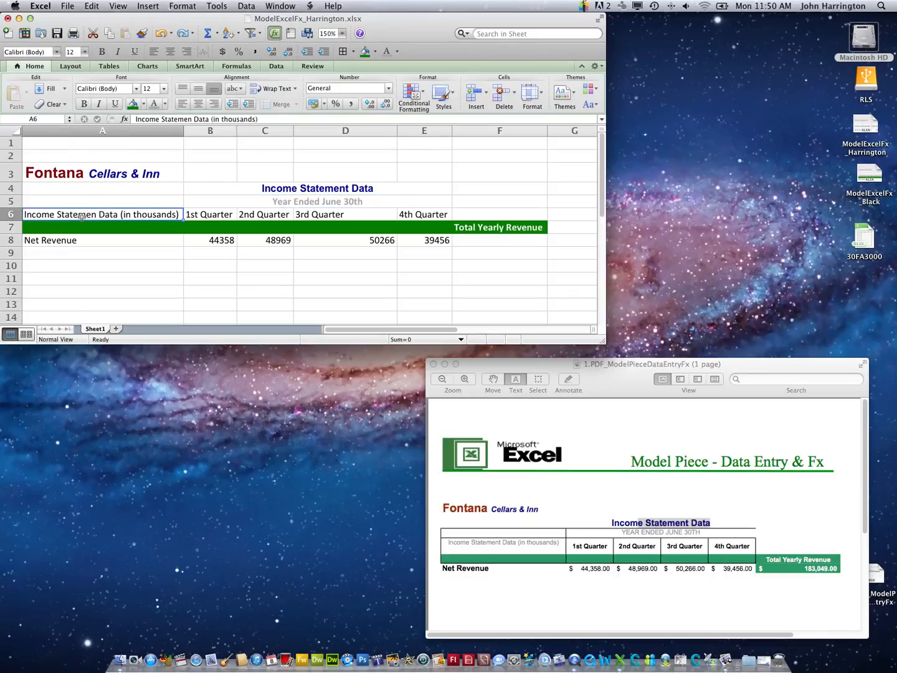
click(155, 105)
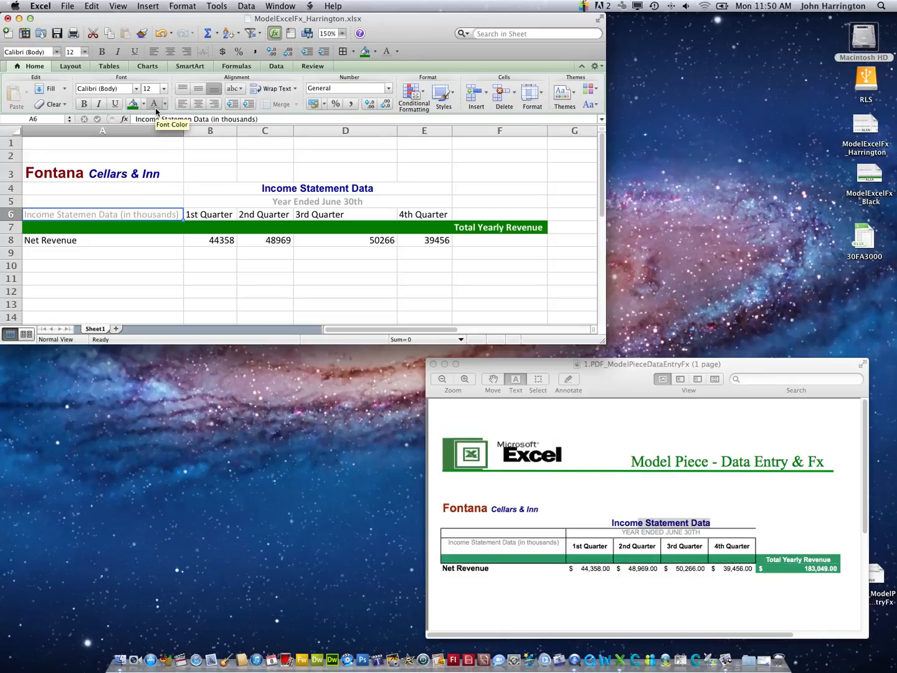
click(164, 89)
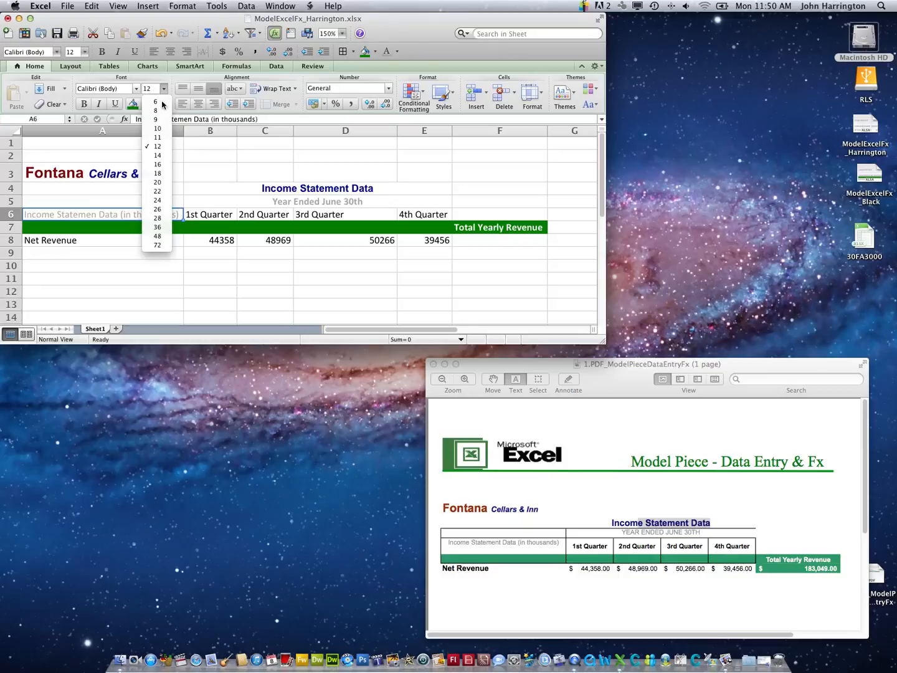
click(157, 128)
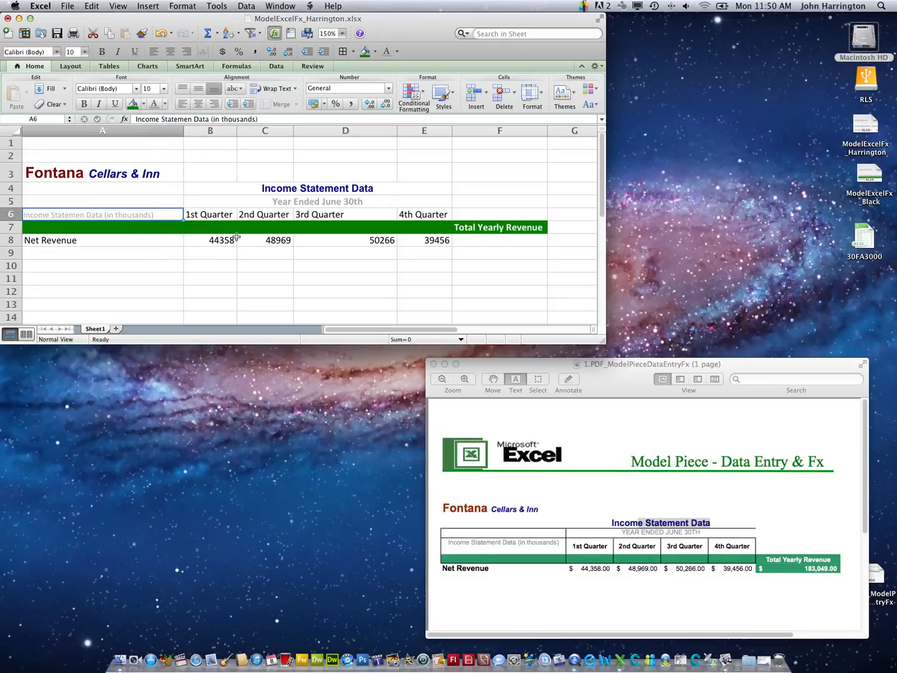
- Make the four quarter headings in B6:E6 and the "Net Revenue" label in A8 bold
drag(205, 216, 398, 216)
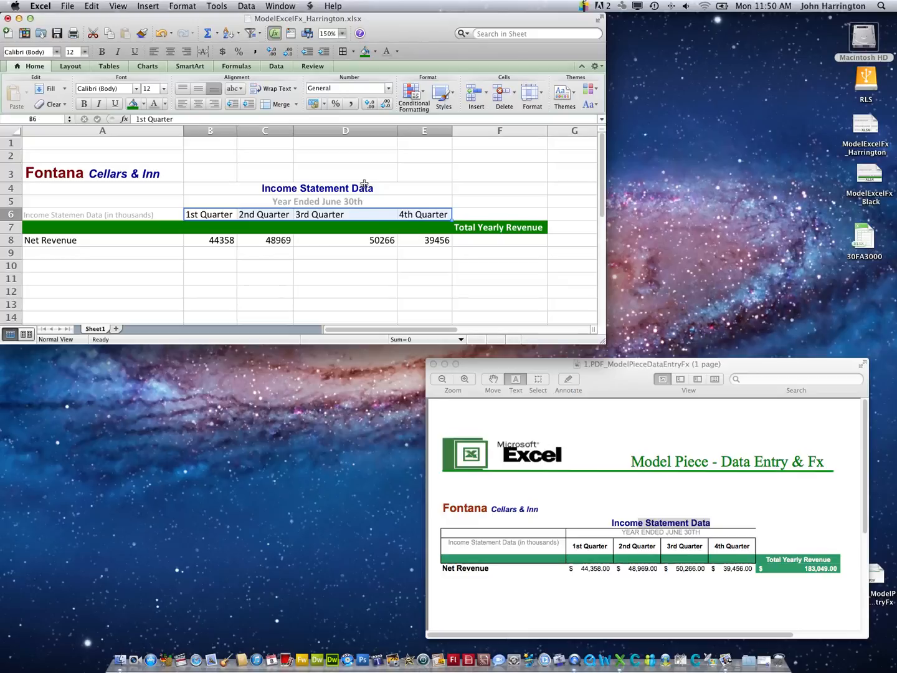
click(84, 105)
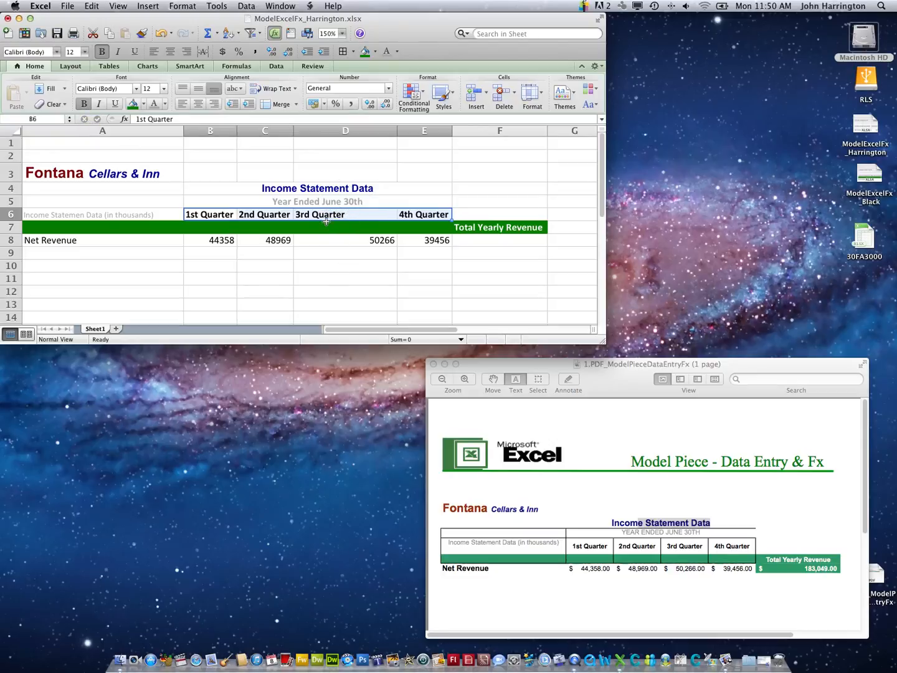
click(241, 296)
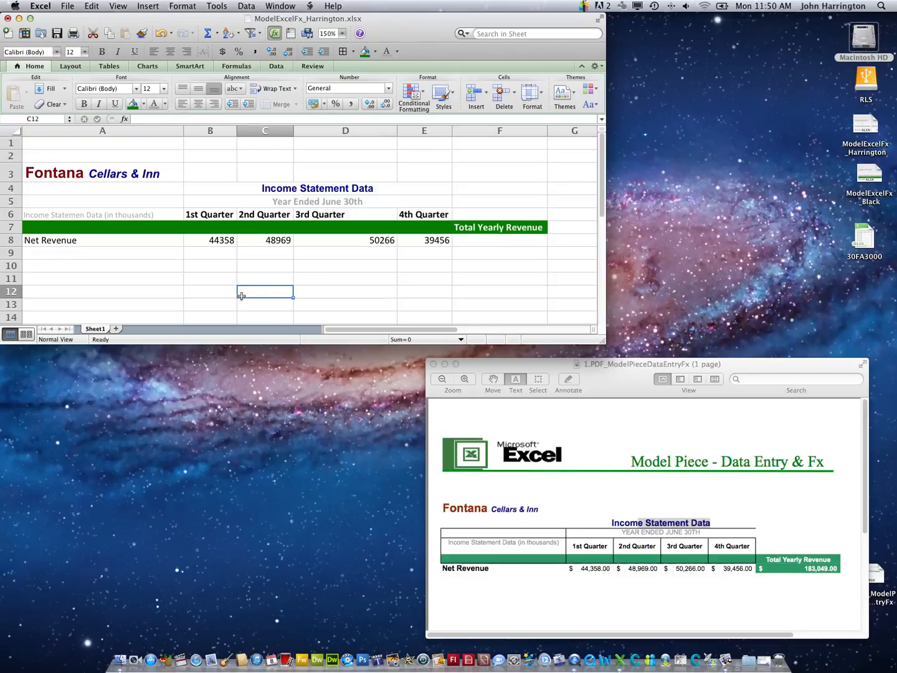
click(85, 240)
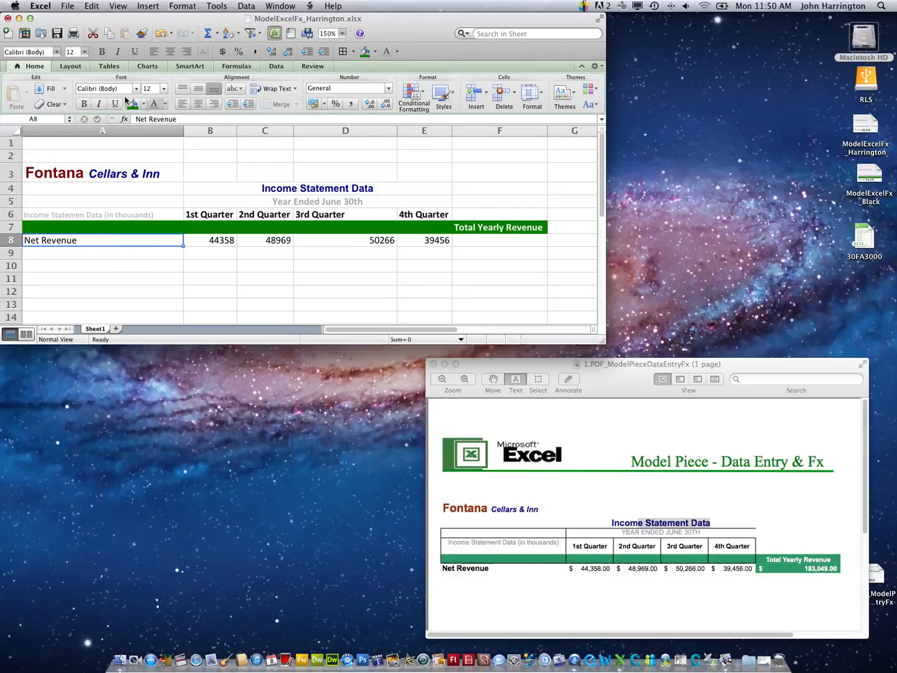
click(84, 104)
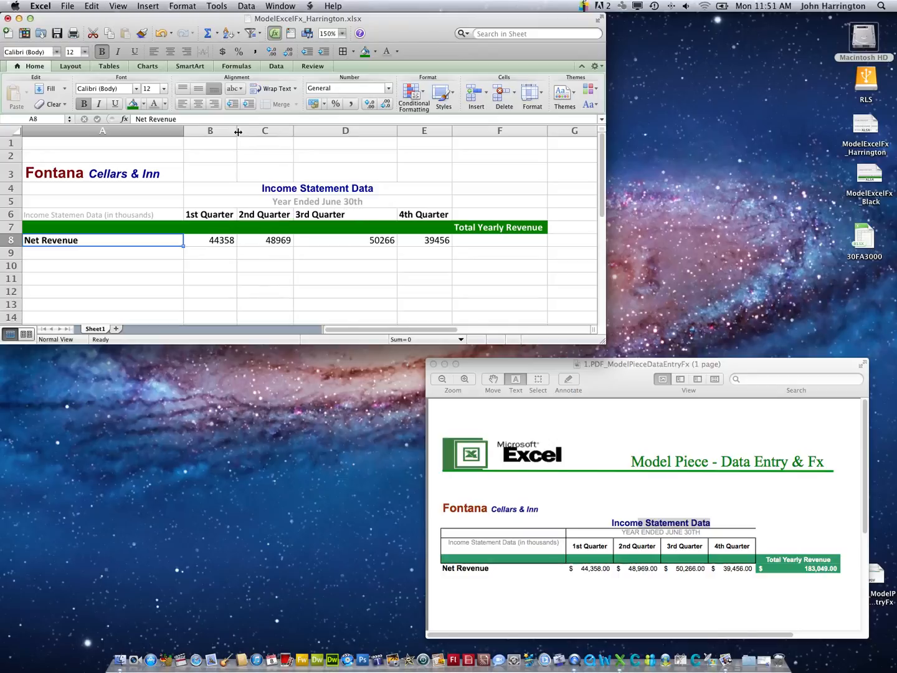
- Adjust the widths of columns B, C and D to fit their bold quarter headings, and save the workbook
drag(237, 132, 239, 132)
drag(294, 134, 294, 134)
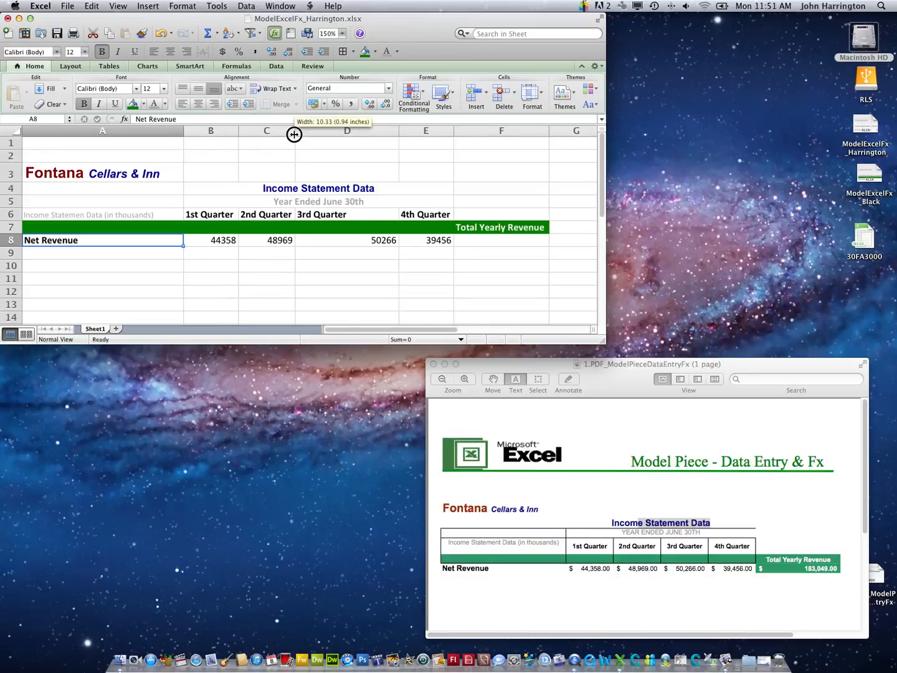
double_click(398, 133)
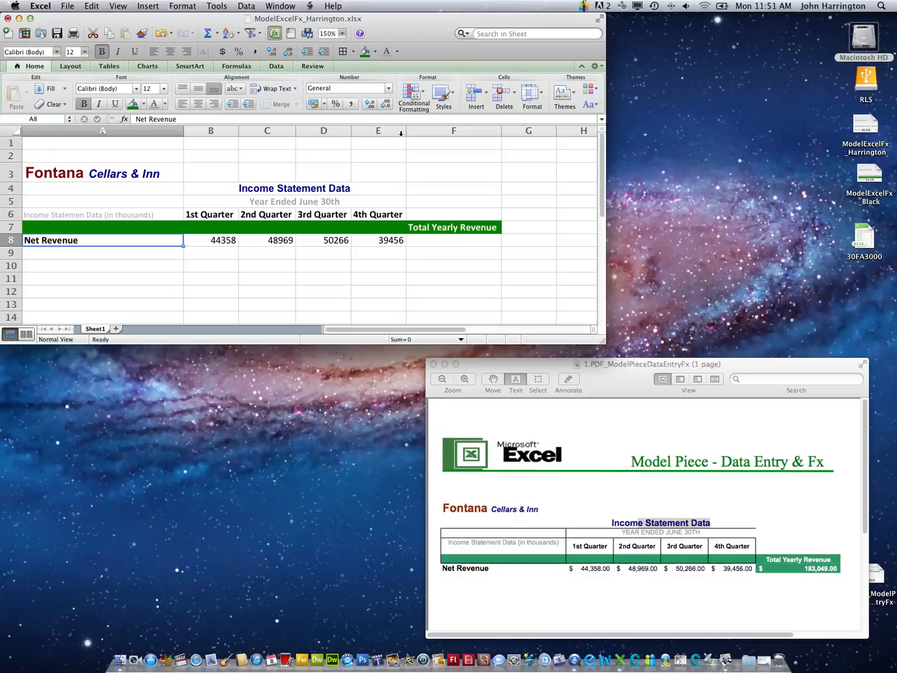
click(58, 38)
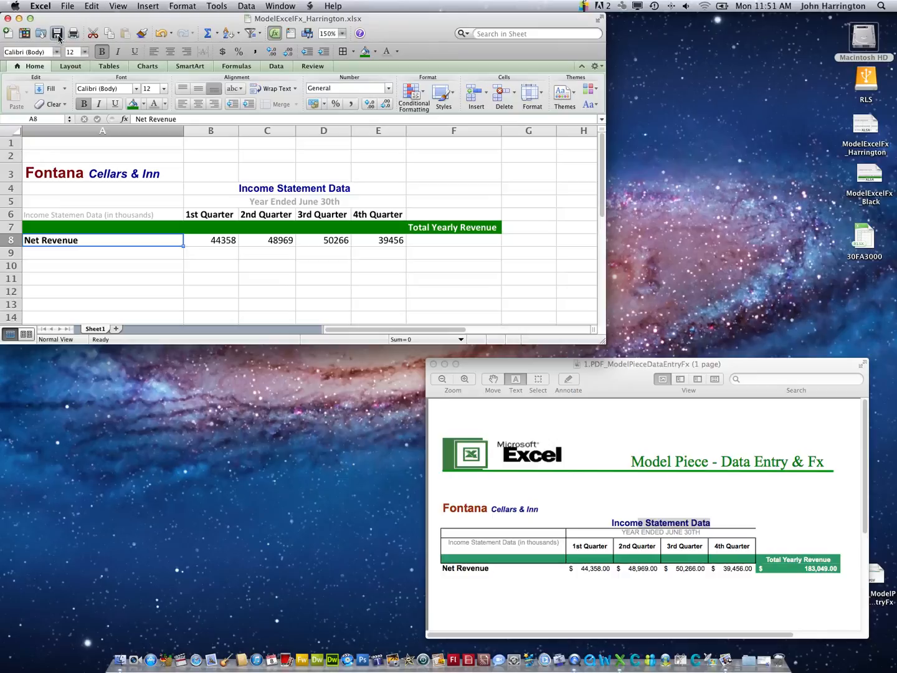